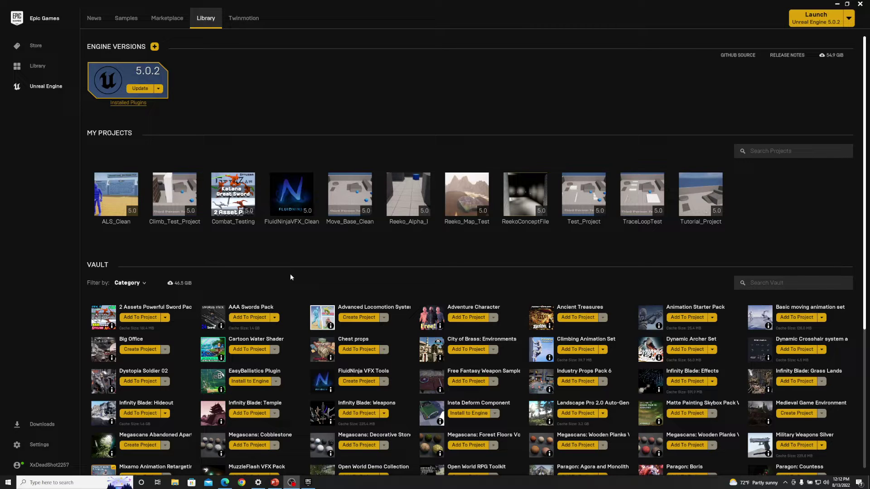
Create the AdvancedLocomotionSystemV project from the Advanced Locomotion System vault pack.
left_click(359, 318)
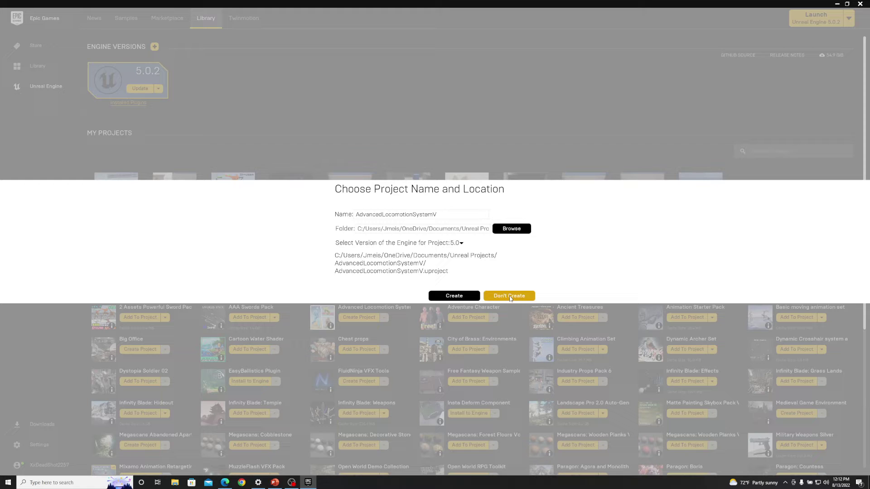
left_click(520, 298)
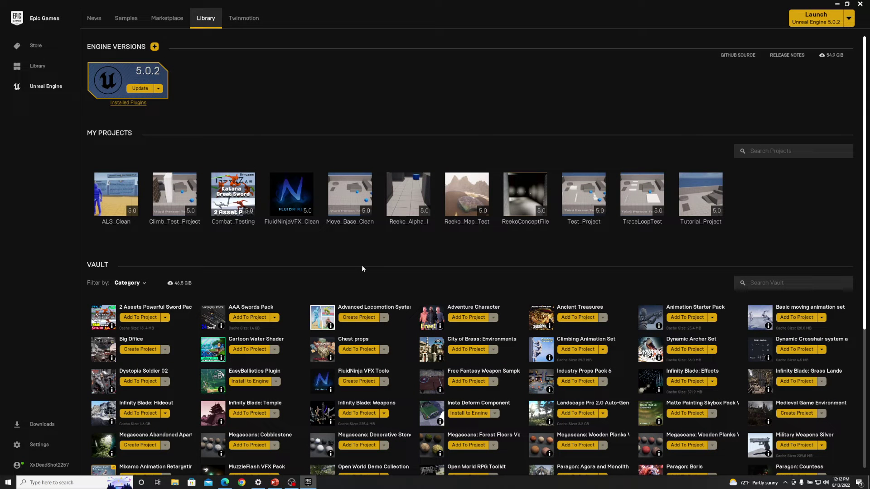
left_click(356, 319)
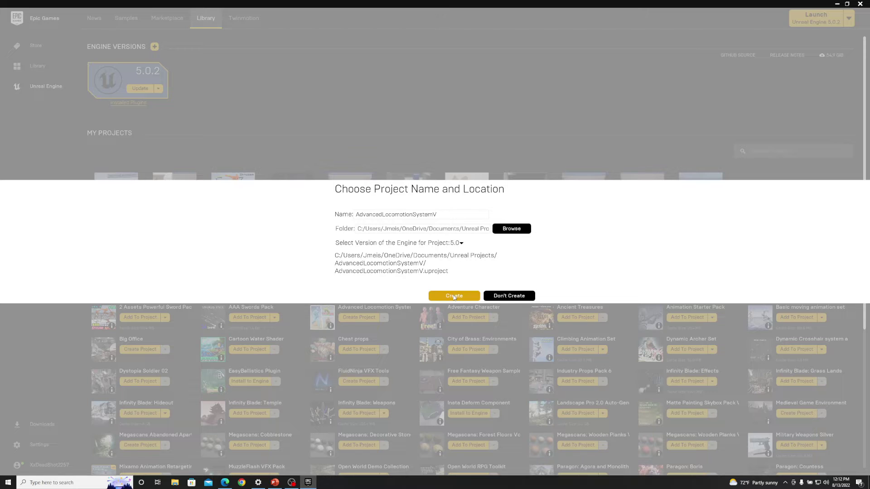
left_click(454, 296)
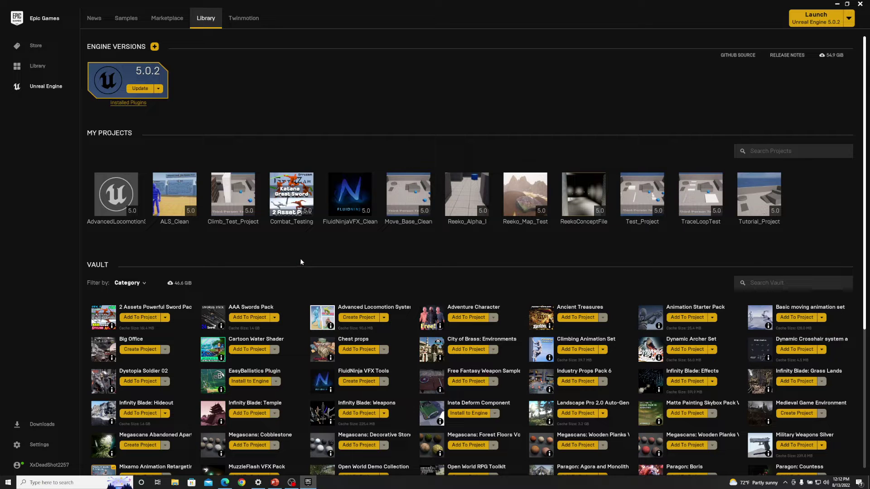
Launch the AdvancedLocomotionSystemV project from My Projects in Unreal Editor 5.0.2.
left_click(115, 200)
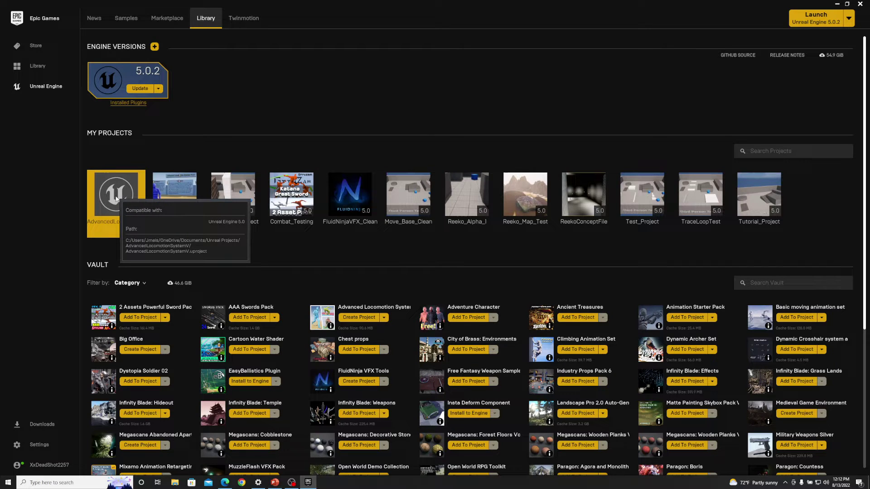
double_click(116, 199)
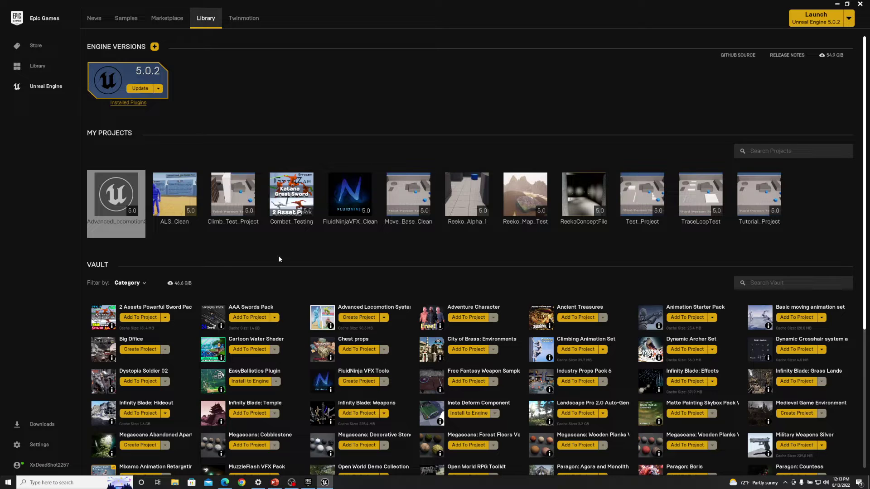
Reopen Epic Games Launcher via an 'epic' search and show FluidNinjaVFX_Clean's folder on disk.
key("super")
type("epic")
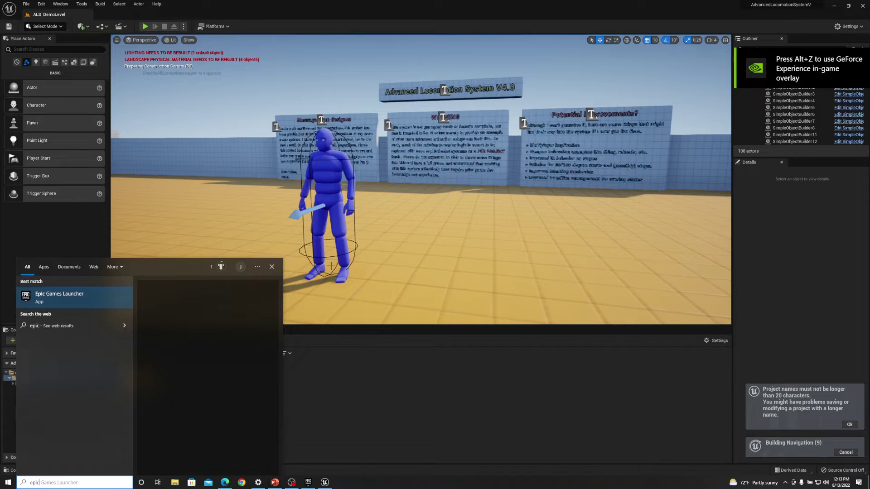
key("Return")
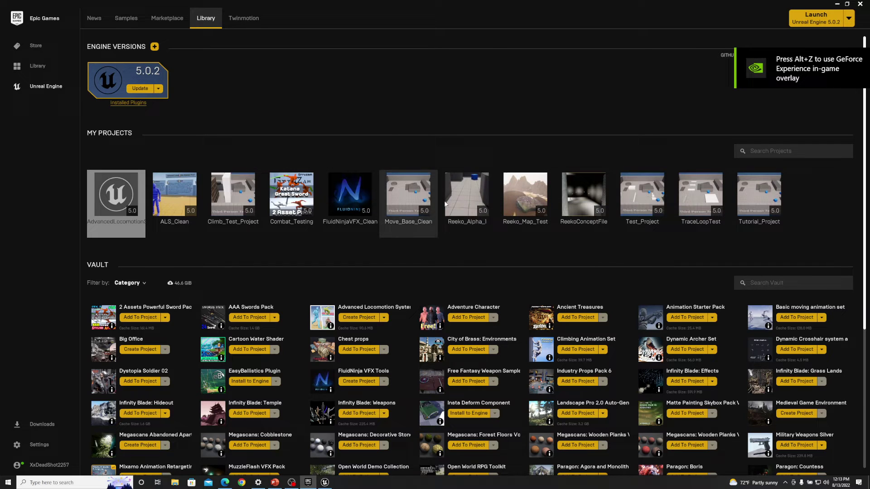
right_click(348, 194)
left_click(370, 215)
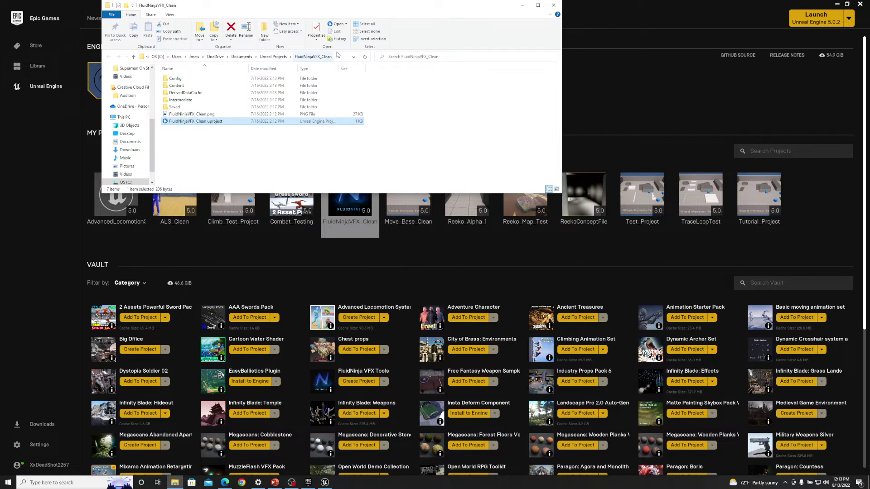
Browse Unreal Projects > FluidNinjaVFX_Clean > Content, select its folders, then close File Explorer.
left_click(274, 57)
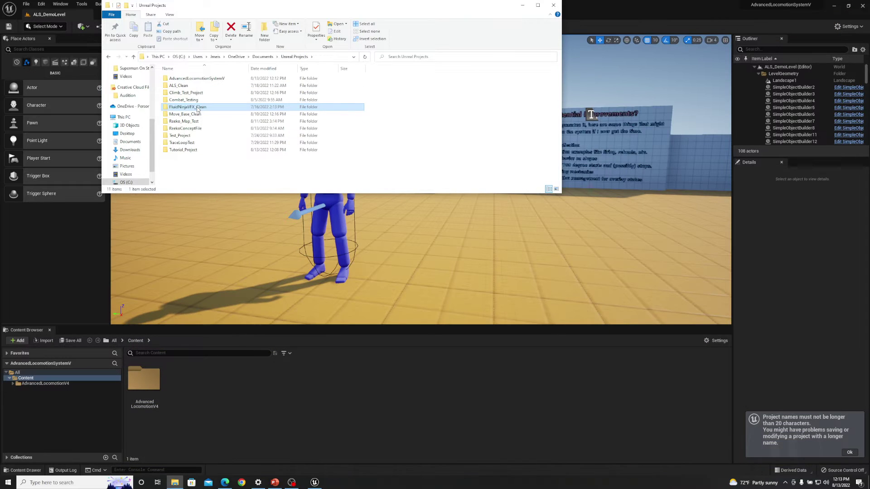
double_click(202, 108)
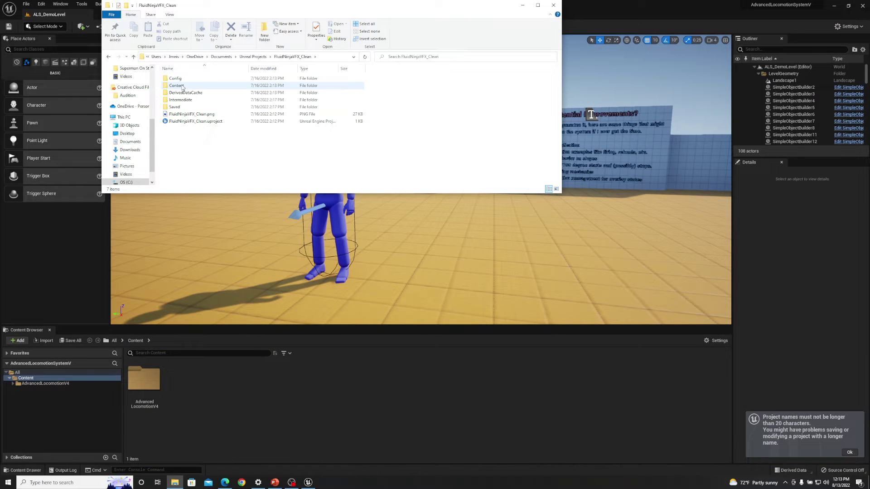
double_click(181, 87)
left_click_drag(180, 115, 179, 75)
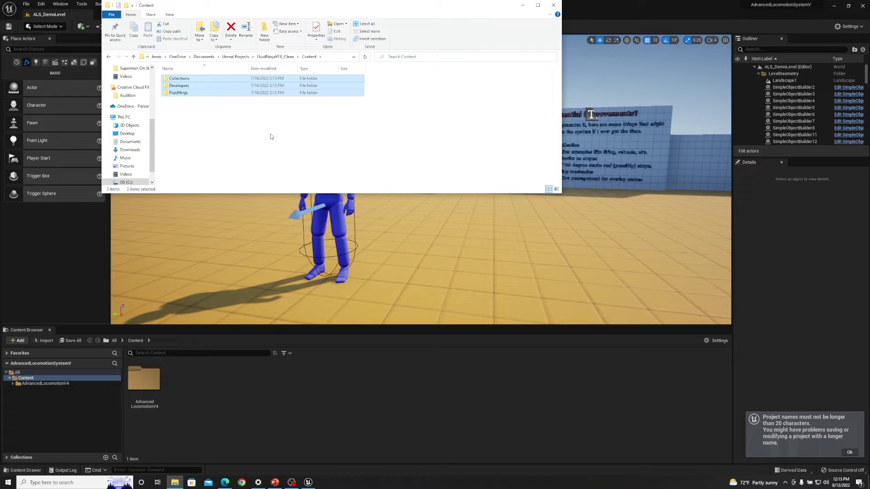
left_click(555, 6)
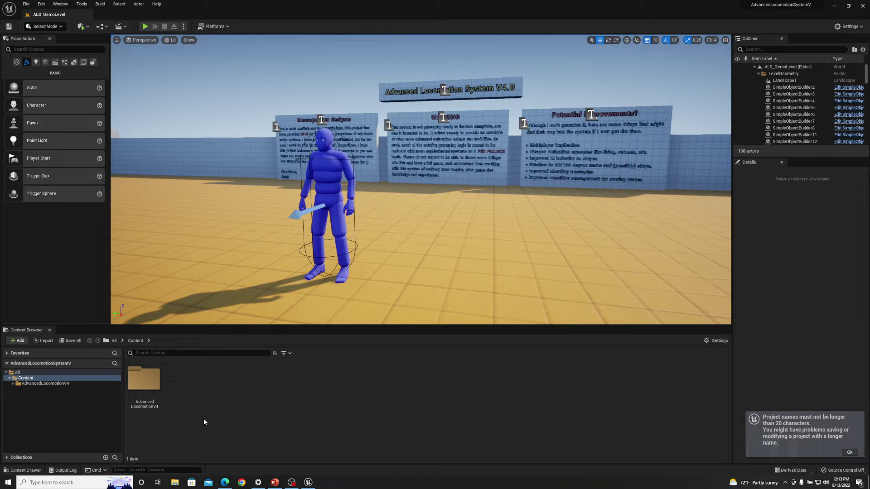
left_click(34, 384)
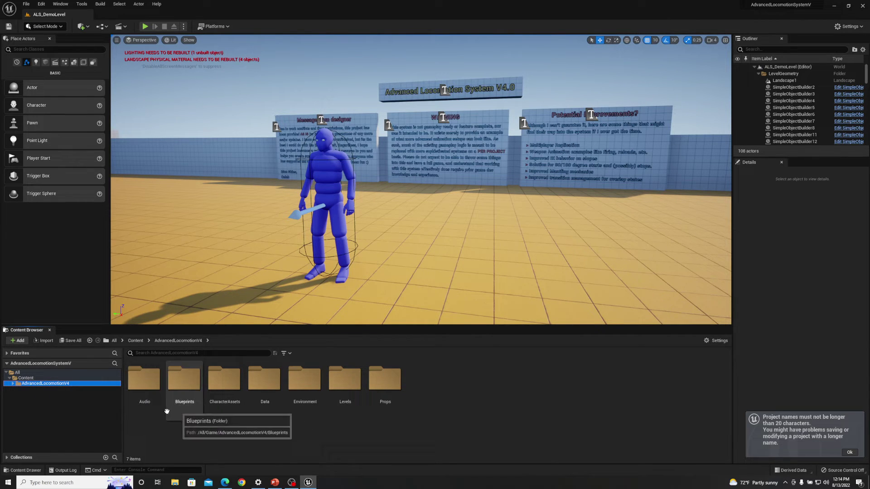
right_click(23, 385)
left_click(27, 384)
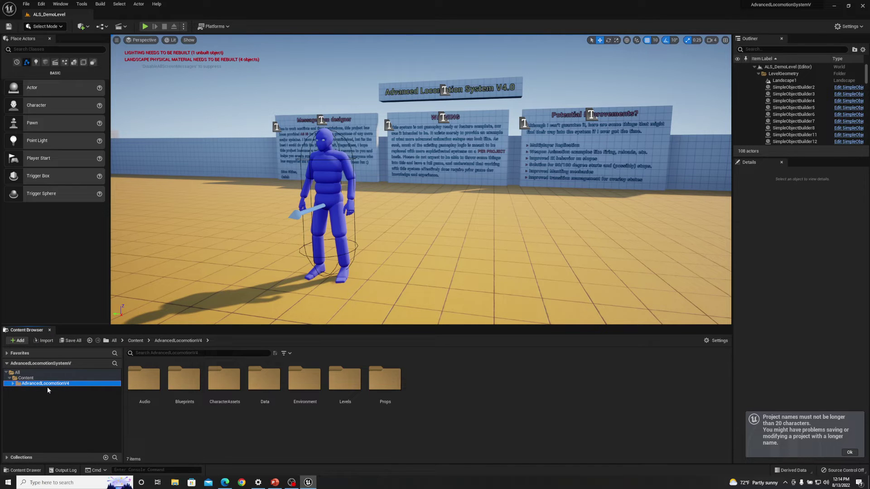
left_click(13, 384)
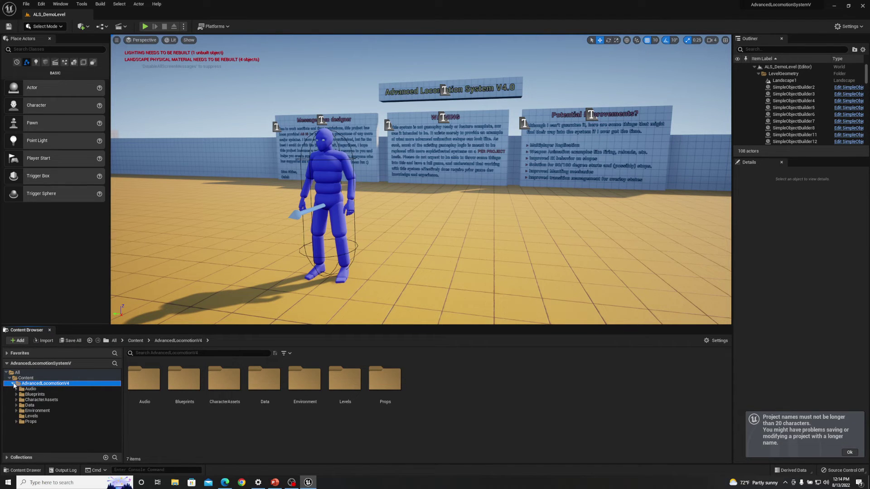
left_click(16, 410)
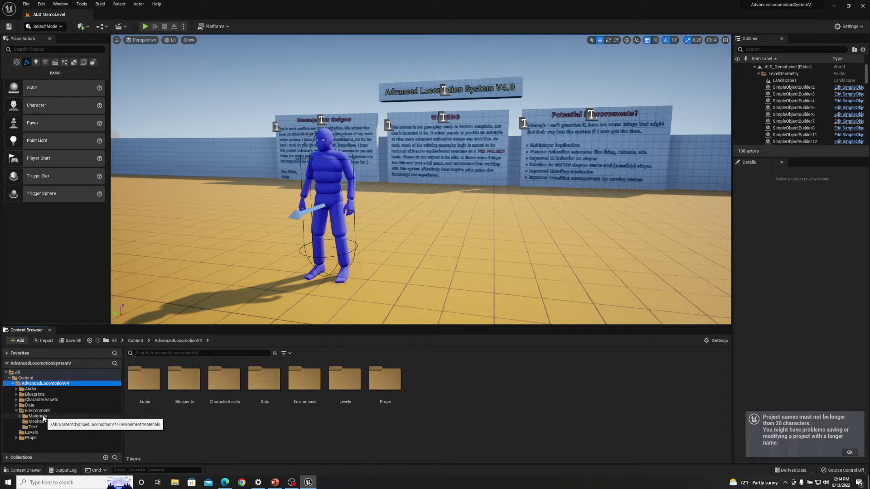
right_click(44, 419)
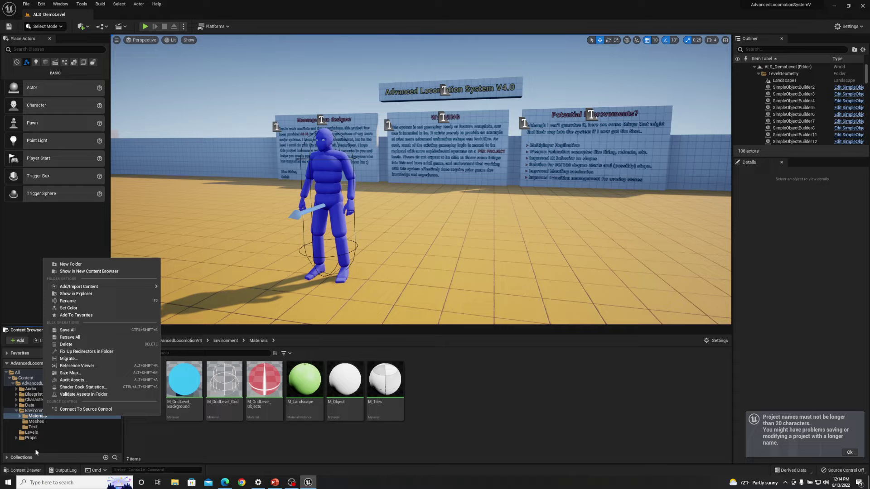
left_click(29, 447)
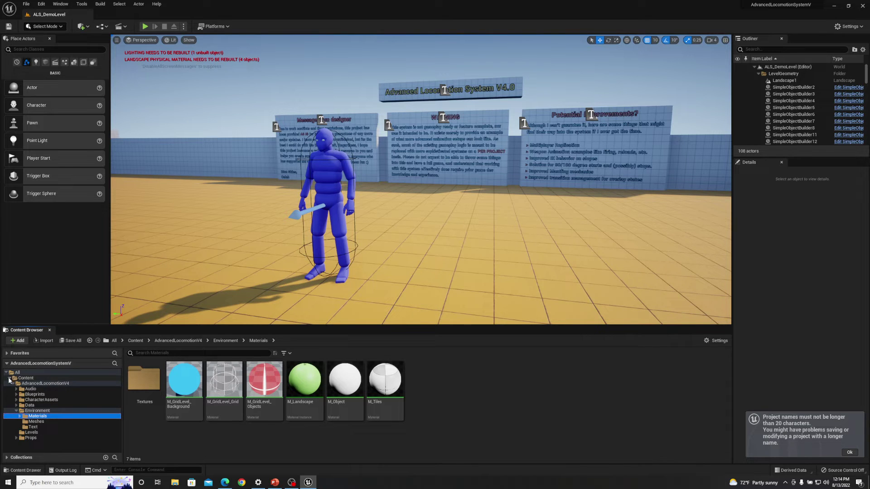
left_click(9, 378)
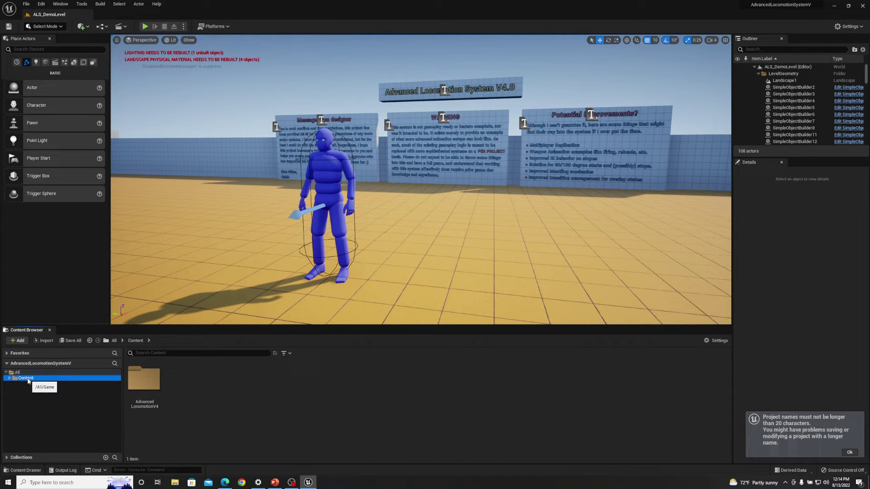
right_click(28, 381)
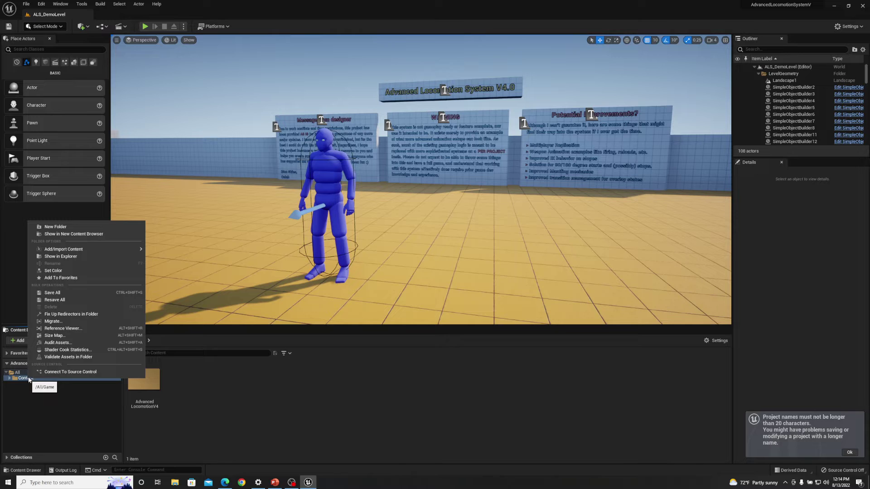
left_click(68, 322)
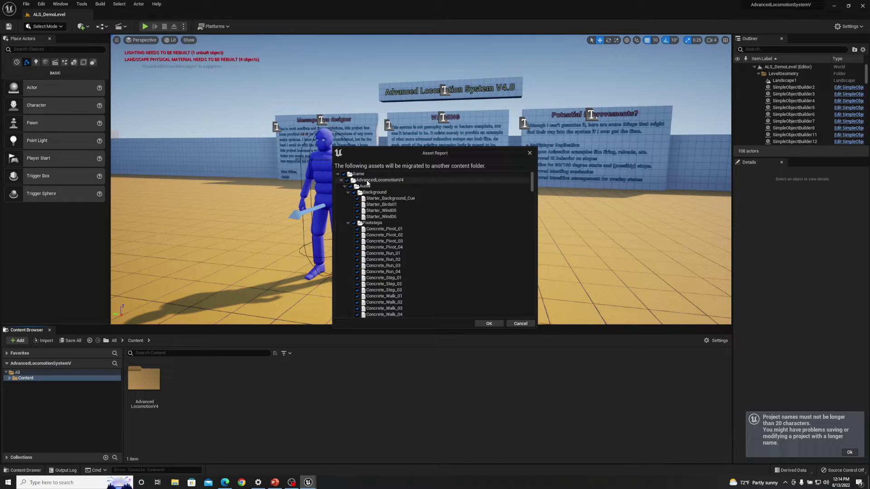
scroll(402, 226, "down", 10)
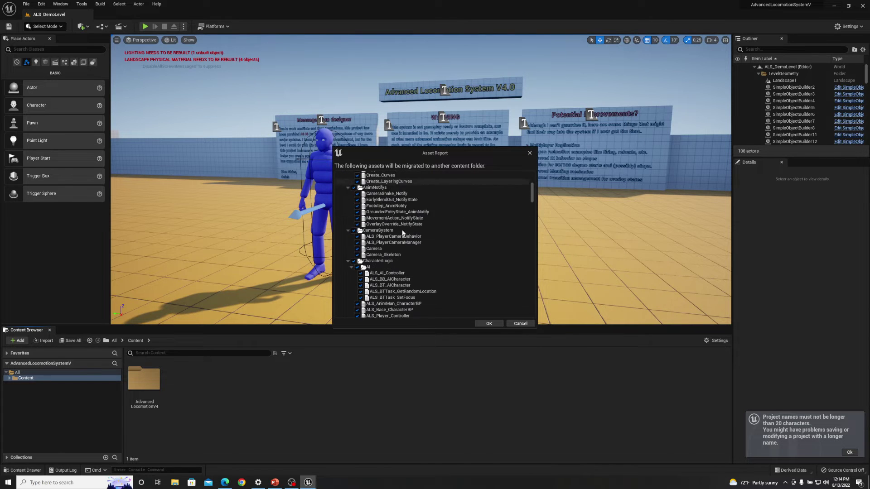
left_click_drag(534, 192, 550, 314)
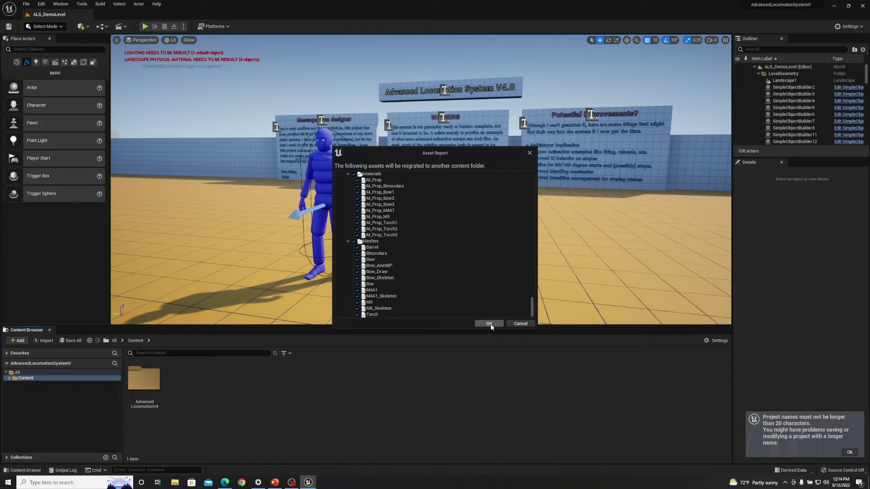
left_click(489, 324)
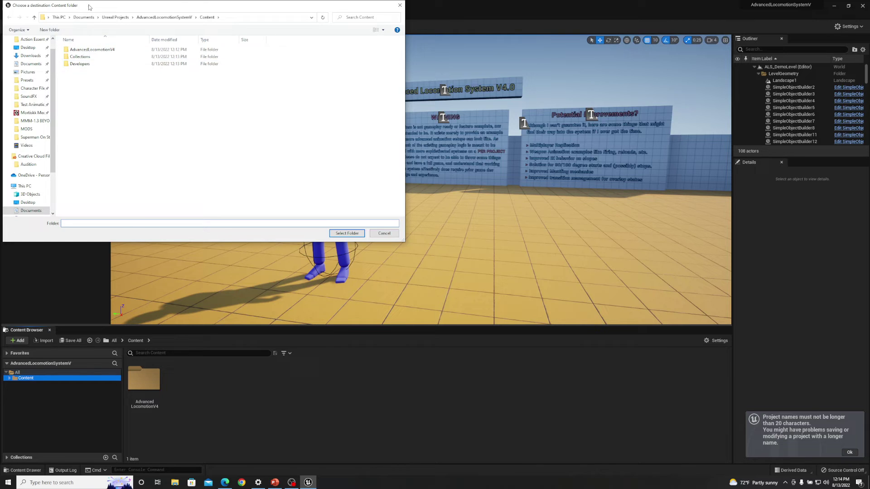
left_click_drag(89, 6, 184, 59)
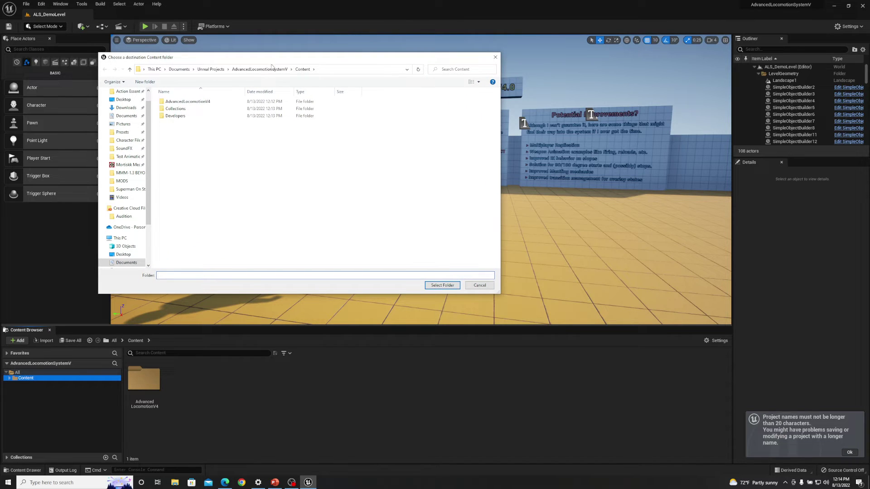
left_click(248, 70)
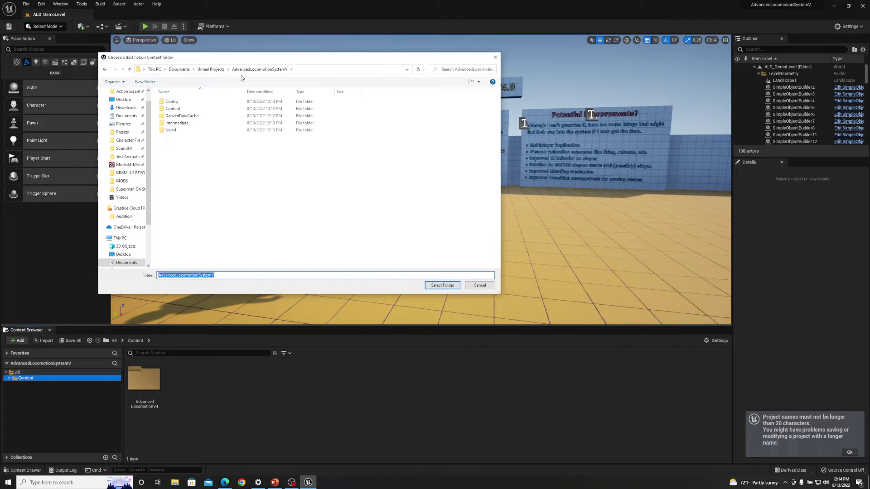
left_click(210, 70)
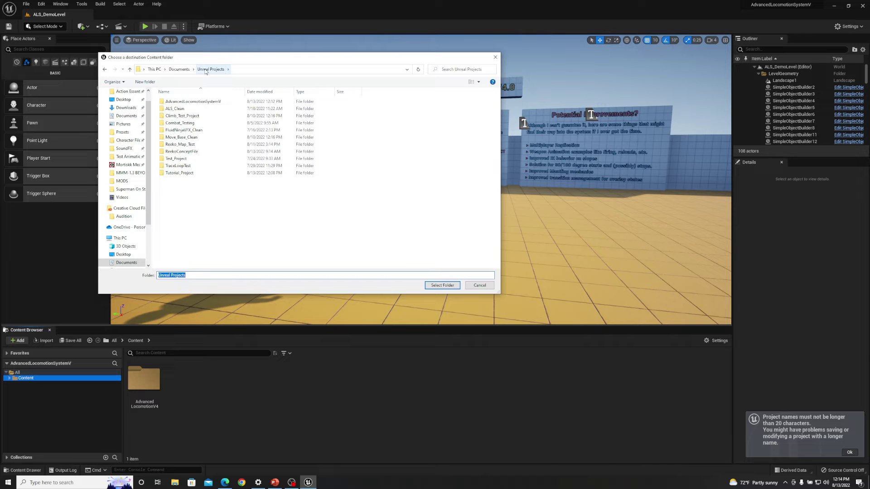
Start migrating the Content folder and accept the list of assets to migrate.
left_click(479, 285)
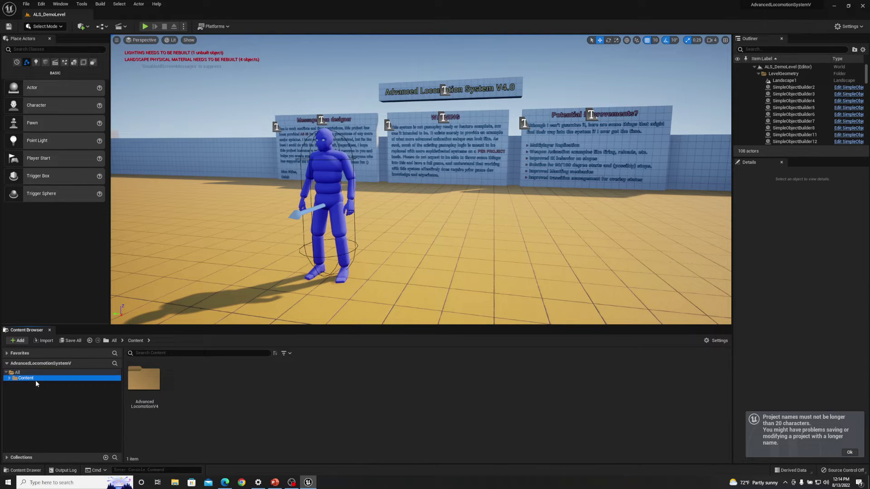
right_click(36, 380)
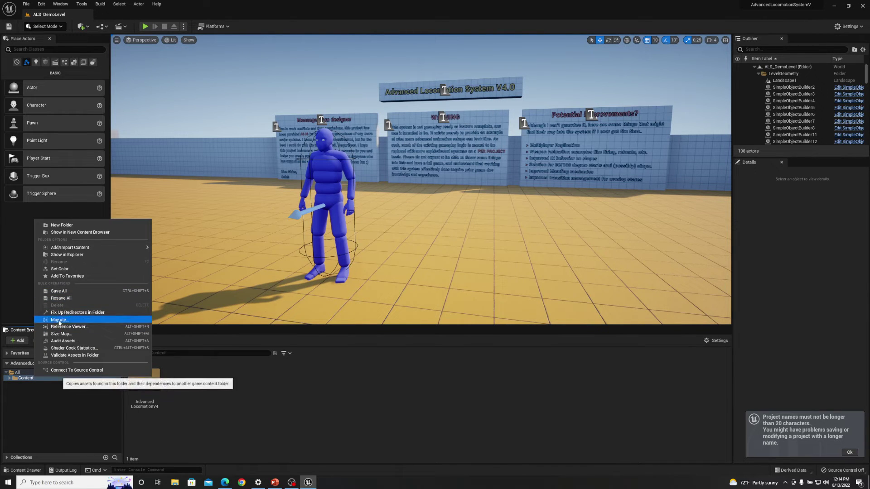
left_click(60, 321)
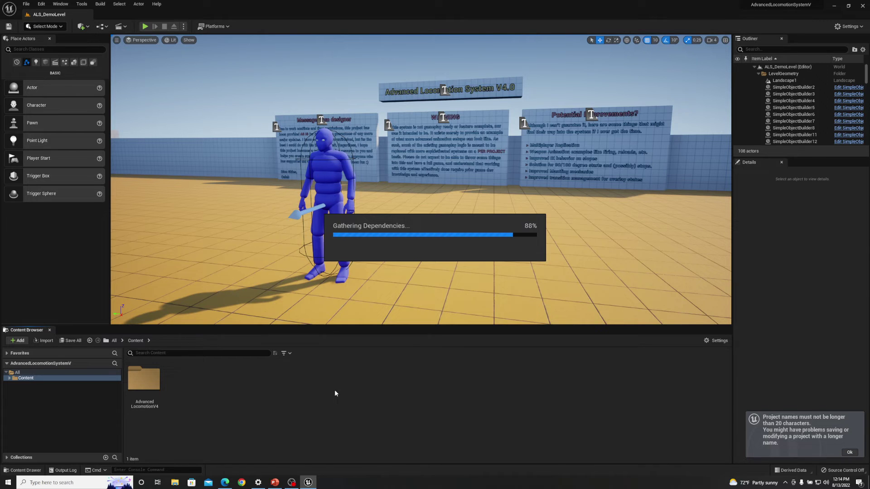
left_click(497, 323)
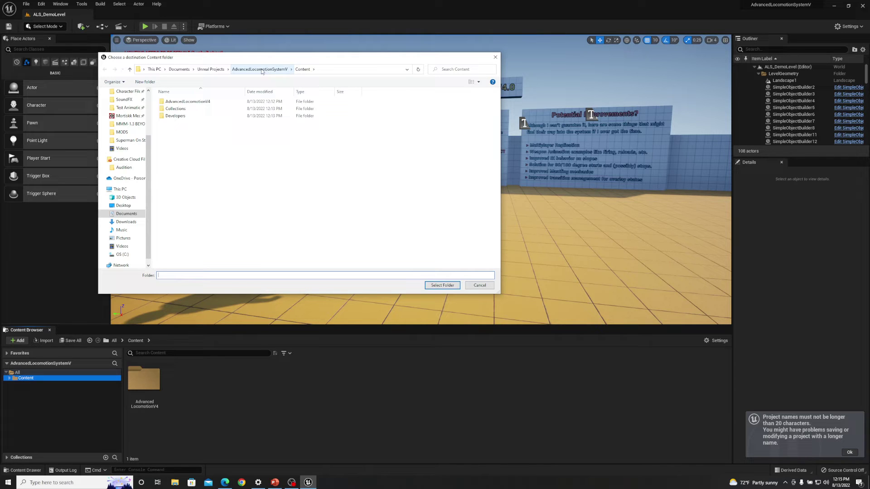
Set Unreal Projects > Tutorial_Project > Content as the migration destination.
left_click(210, 69)
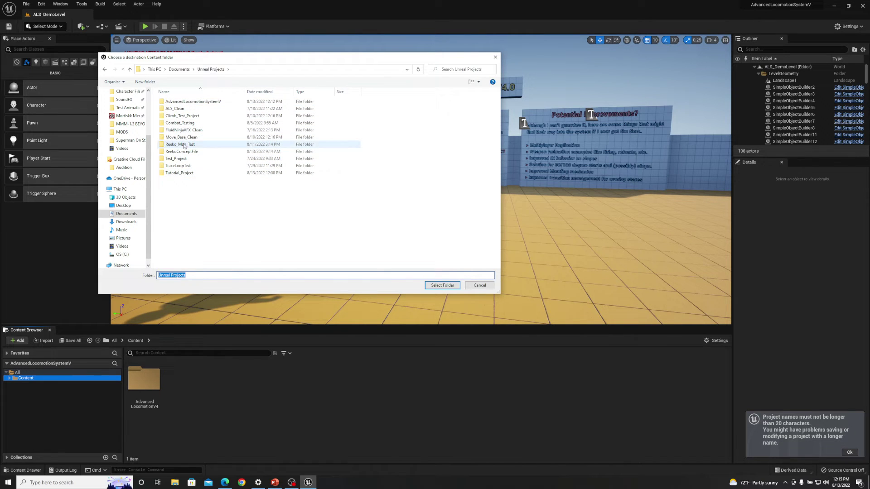
double_click(181, 174)
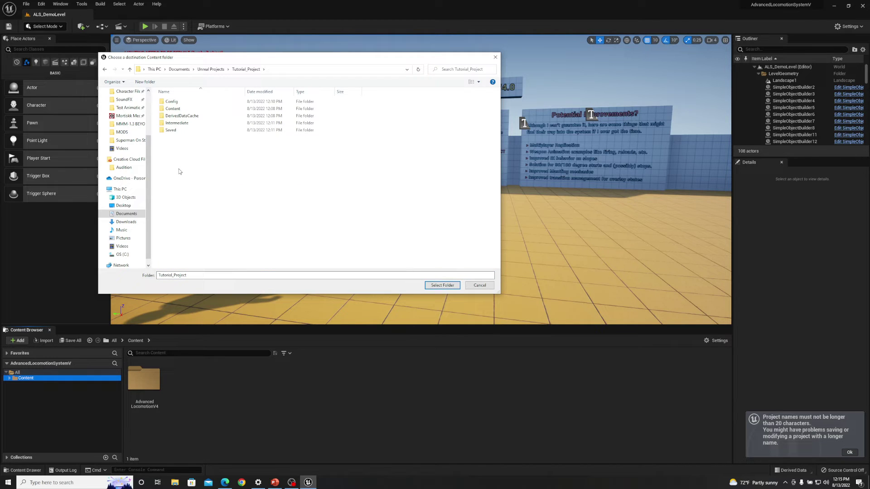
double_click(177, 111)
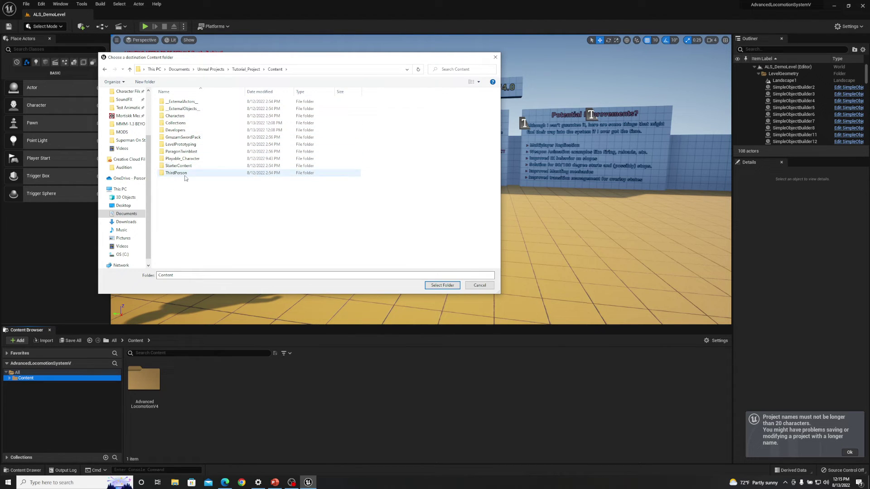
left_click(449, 288)
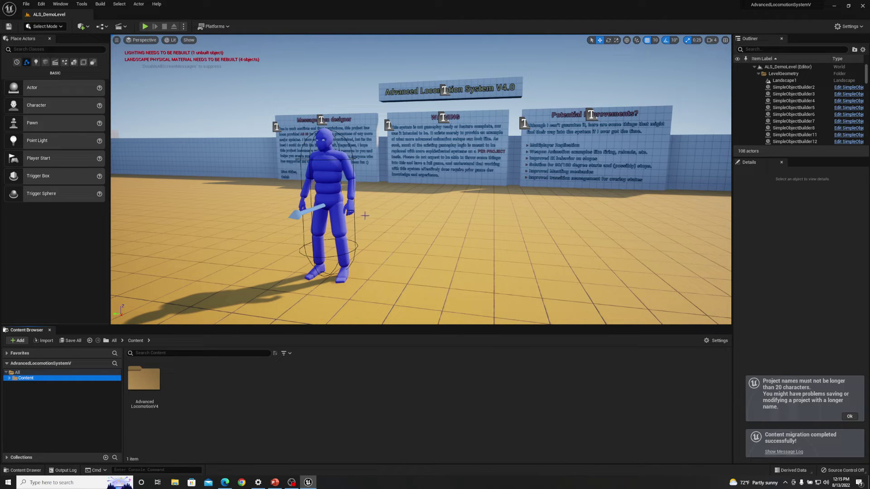
Close the ALS project's Unreal Editor and PowerPoint.
left_click(863, 5)
left_click(481, 99)
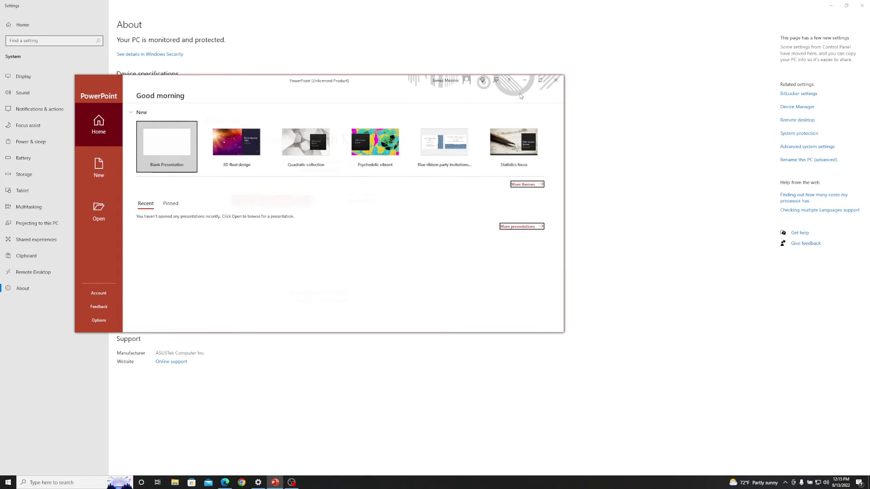
left_click(556, 81)
Bring up Epic Games Launcher from Windows search and show the Unreal Engine library.
key("super")
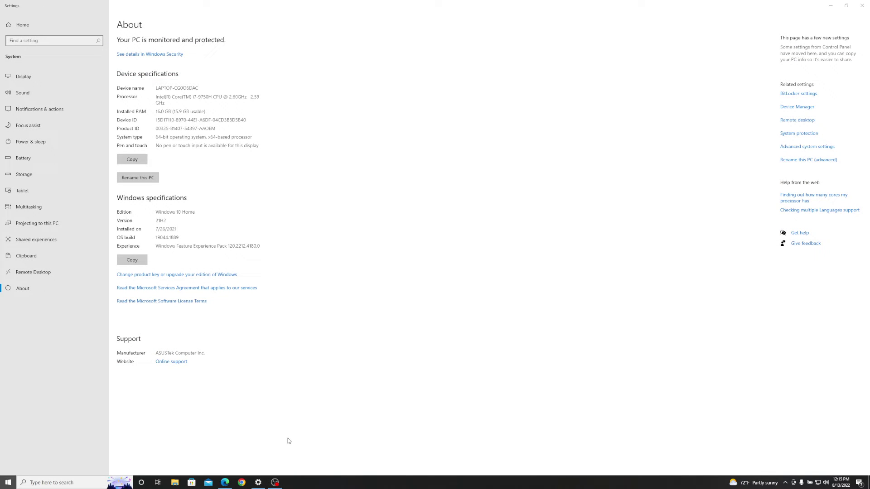
type("ei")
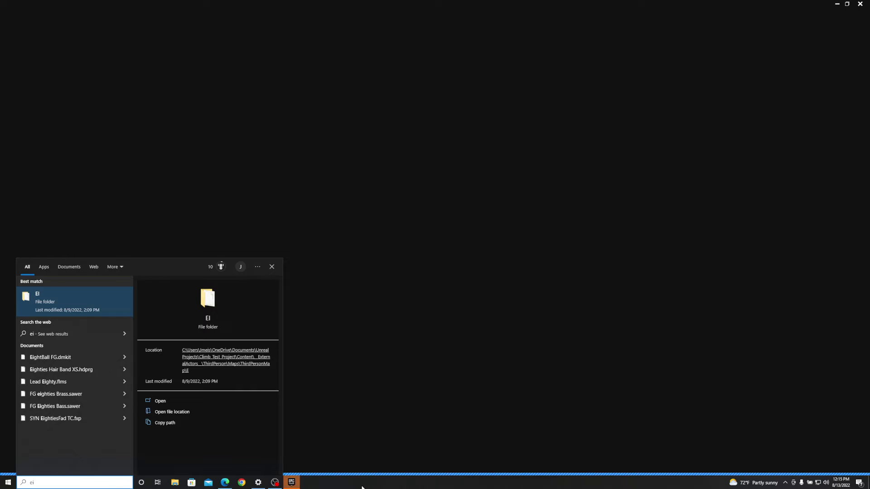
left_click(361, 486)
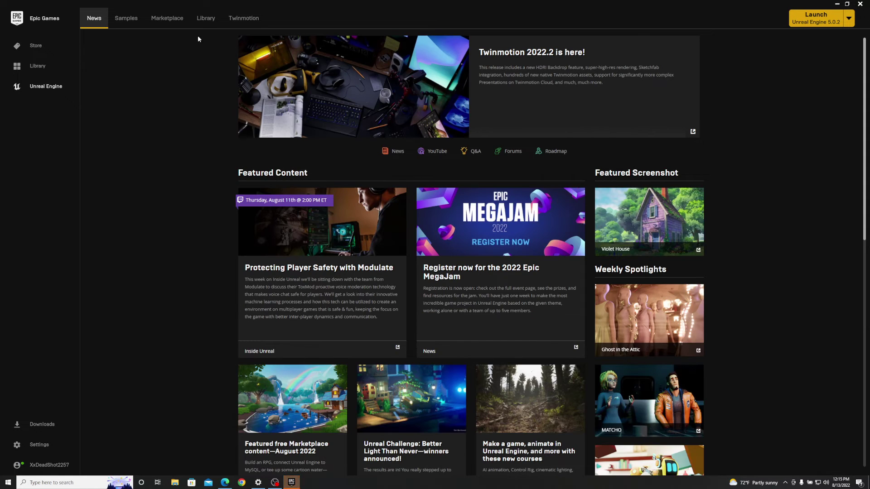
left_click(205, 19)
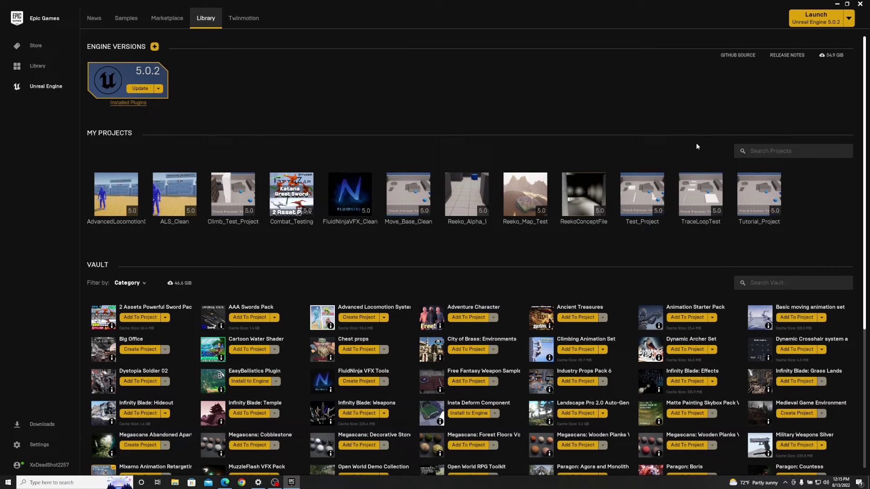
Launch Tutorial_Project and show its Playable_Character folder in the Content Browser.
double_click(753, 202)
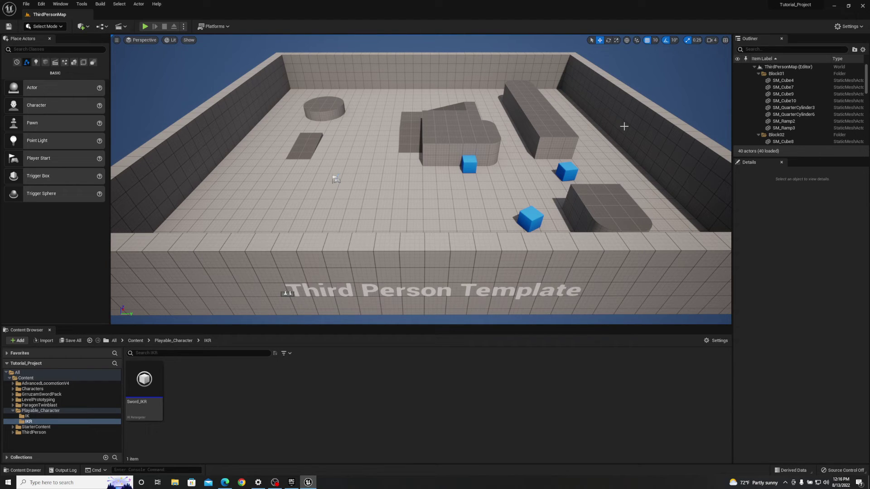
left_click(14, 410)
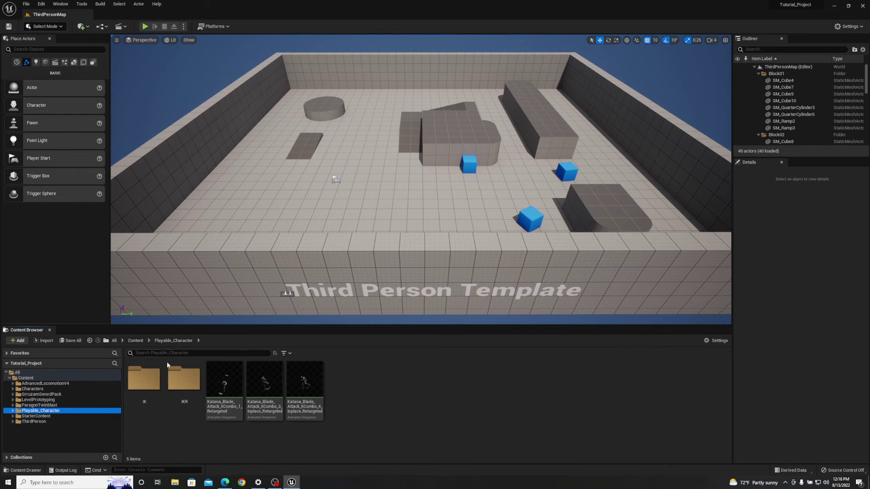
Select AdvancedLocomotionV4 in the Content Browser tree to list its seven subfolders.
left_click(64, 384)
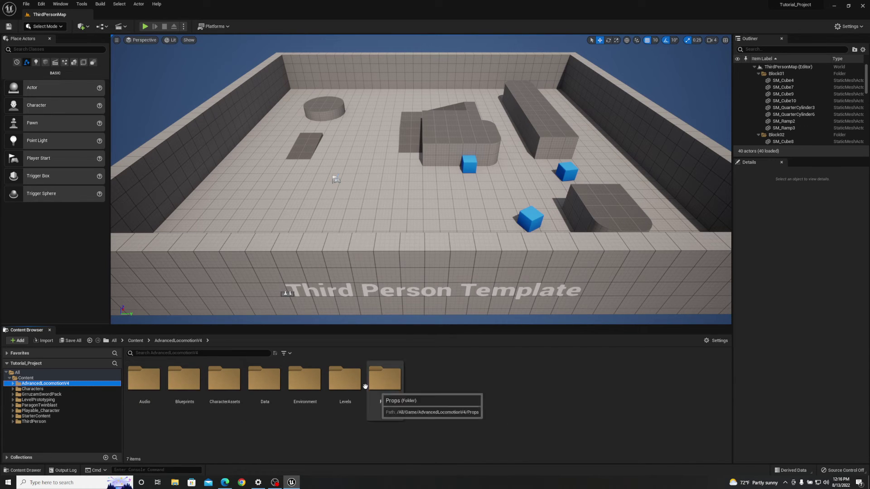
right_click(57, 384)
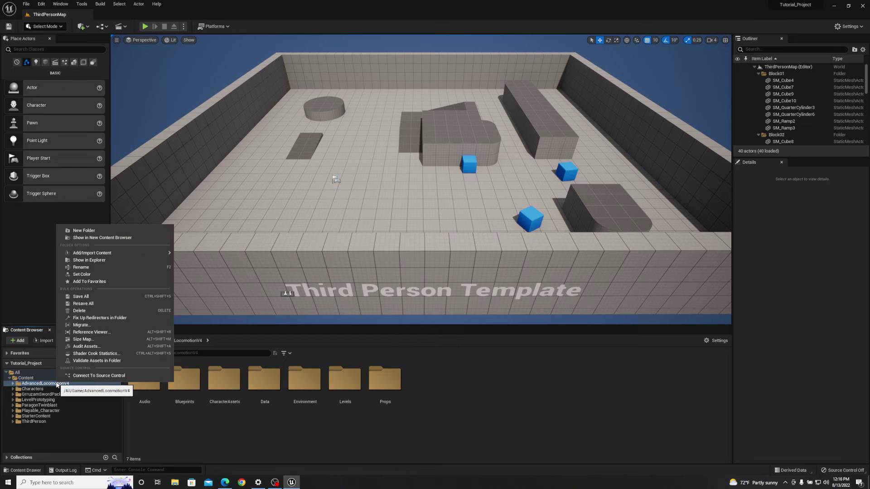
left_click(191, 431)
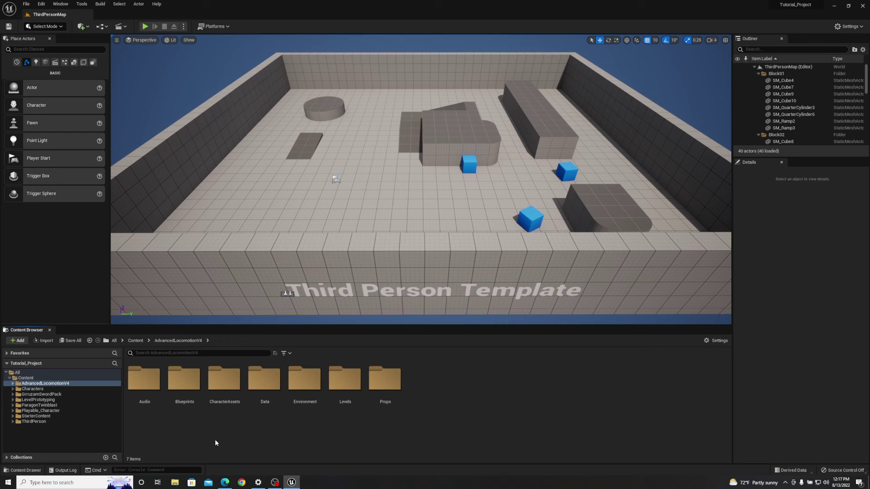
mouse_move(274, 483)
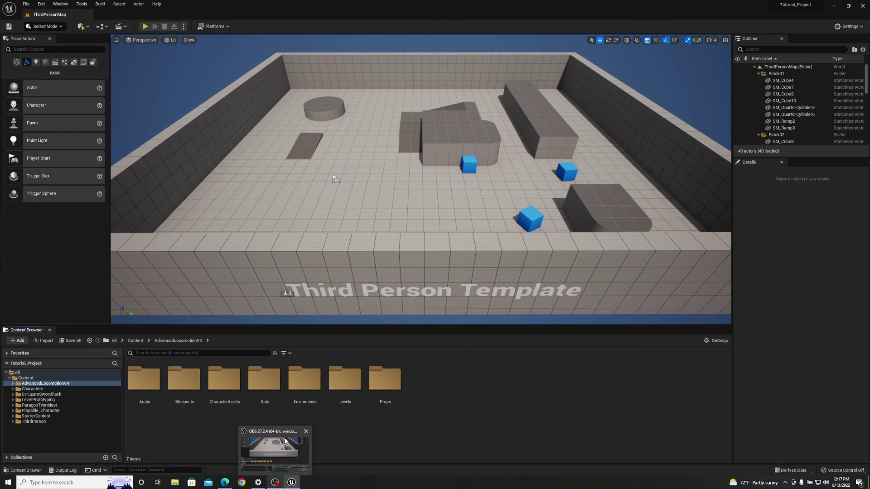
Reopen Epic Games Launcher via an 'epic' search, show the Library, and scroll through the Vault.
key("super")
type("epic")
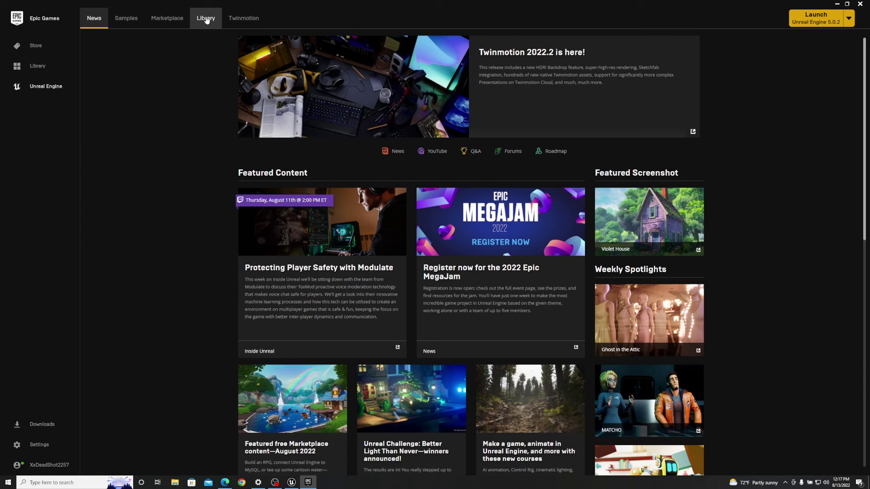
left_click(205, 19)
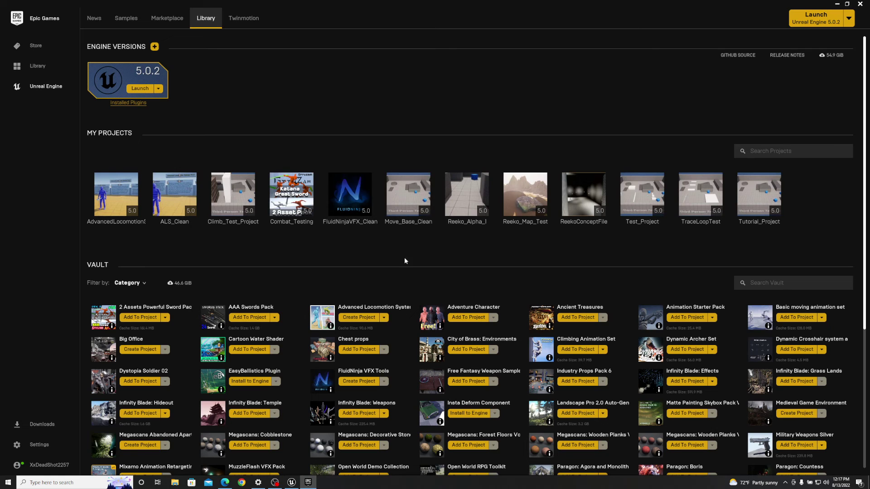
scroll(319, 252, "down", 3)
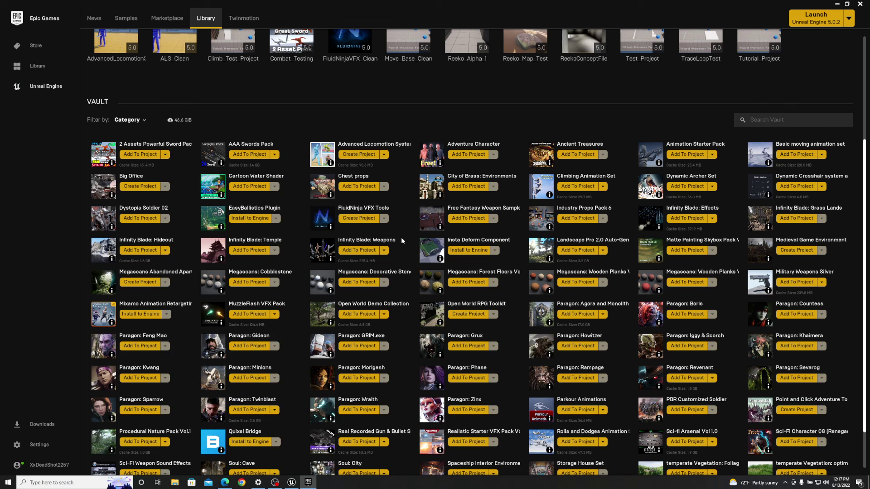
scroll(404, 223, "up", 3)
scroll(405, 225, "up", 1)
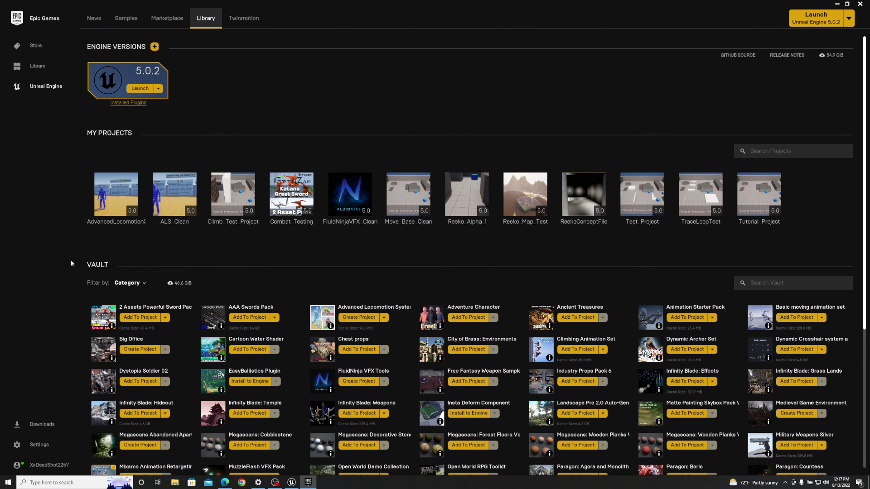